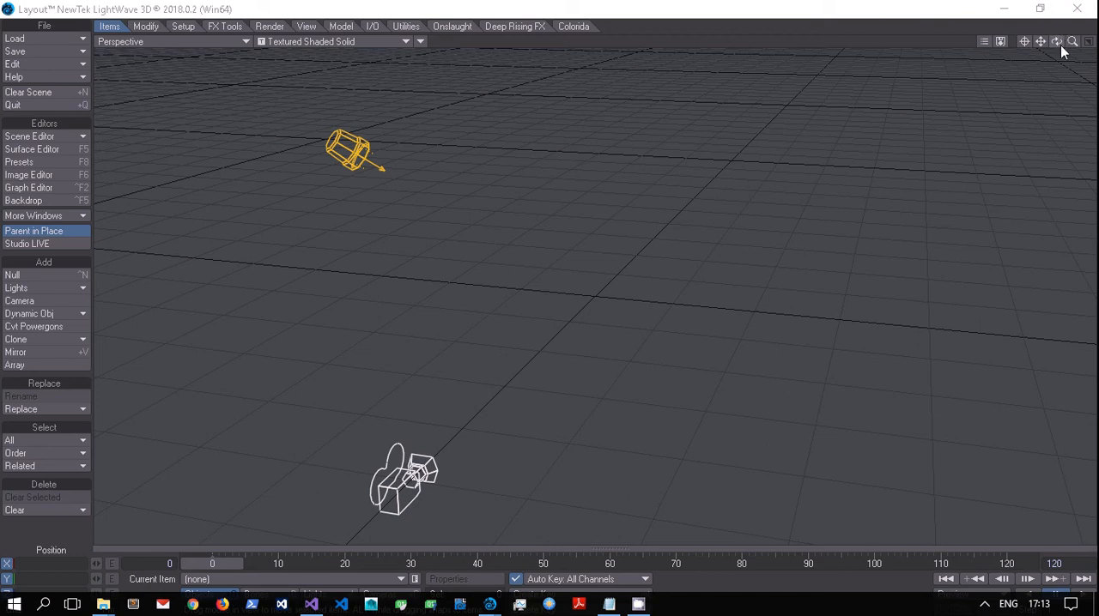
# Add a null object named Null to the scene
pyautogui.click(628, 444)
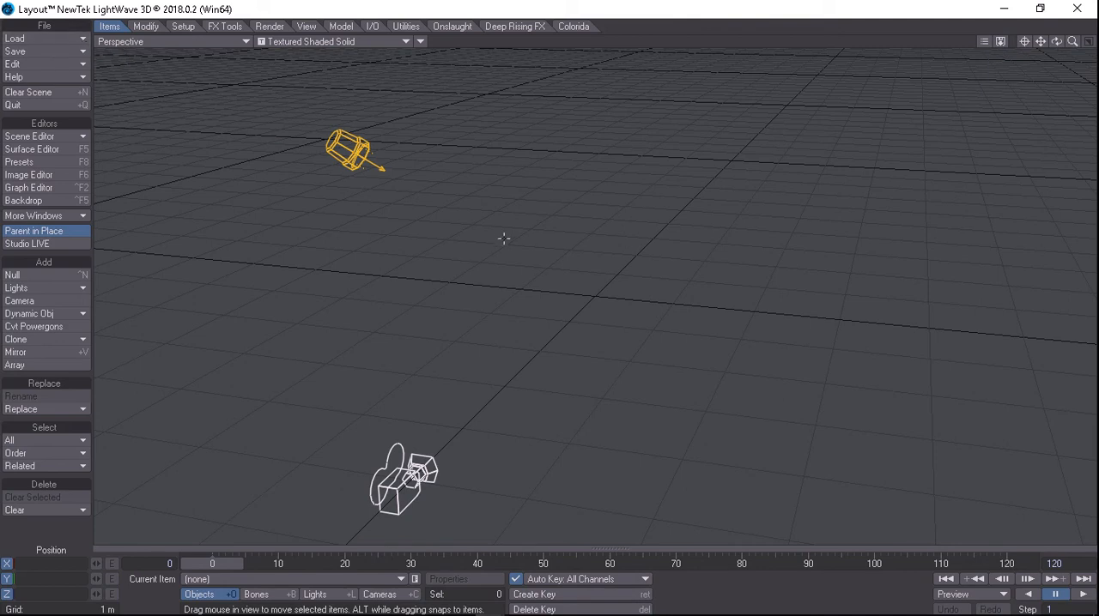
pyautogui.click(42, 271)
pyautogui.click(386, 35)
# Try to assign Deep_Rising_Mesh_Sequencer as the null's object replacement
pyautogui.click(464, 580)
pyautogui.click(322, 311)
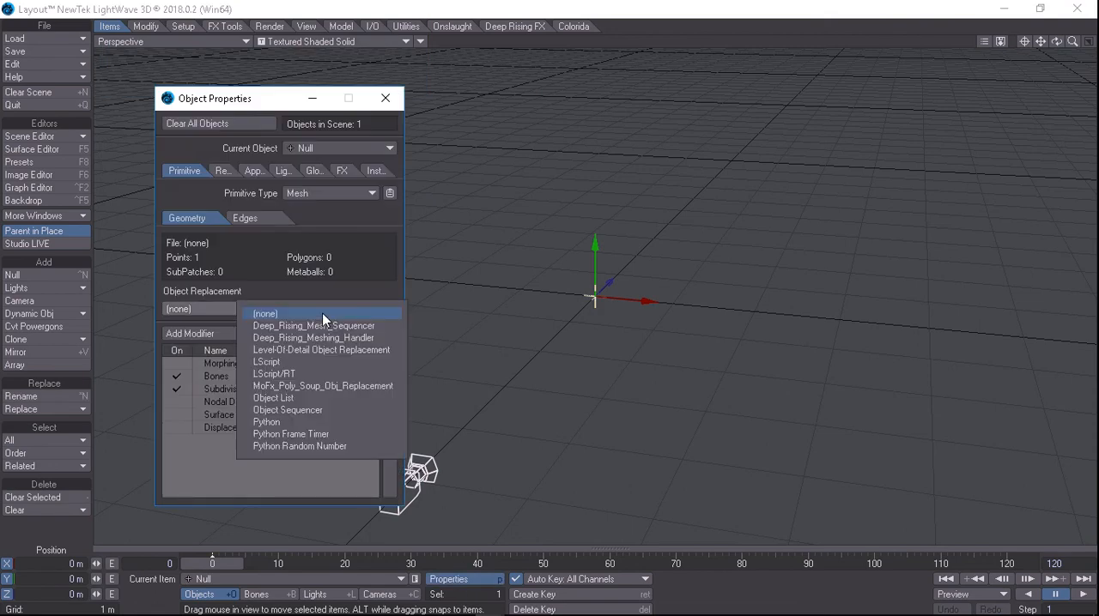
pyautogui.click(325, 326)
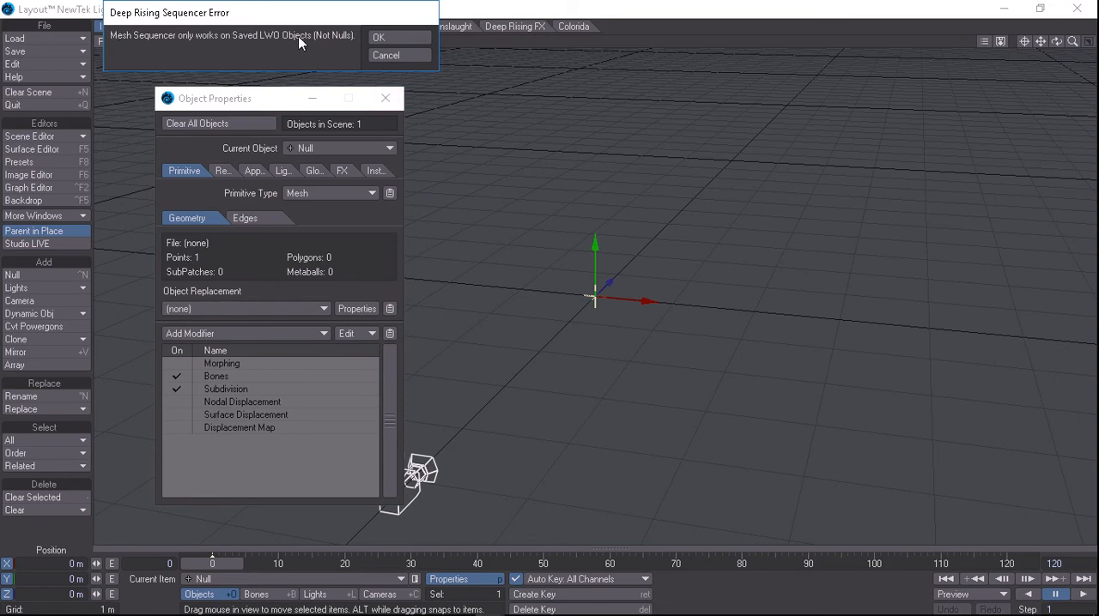
pyautogui.click(397, 57)
pyautogui.click(246, 54)
pyautogui.click(391, 102)
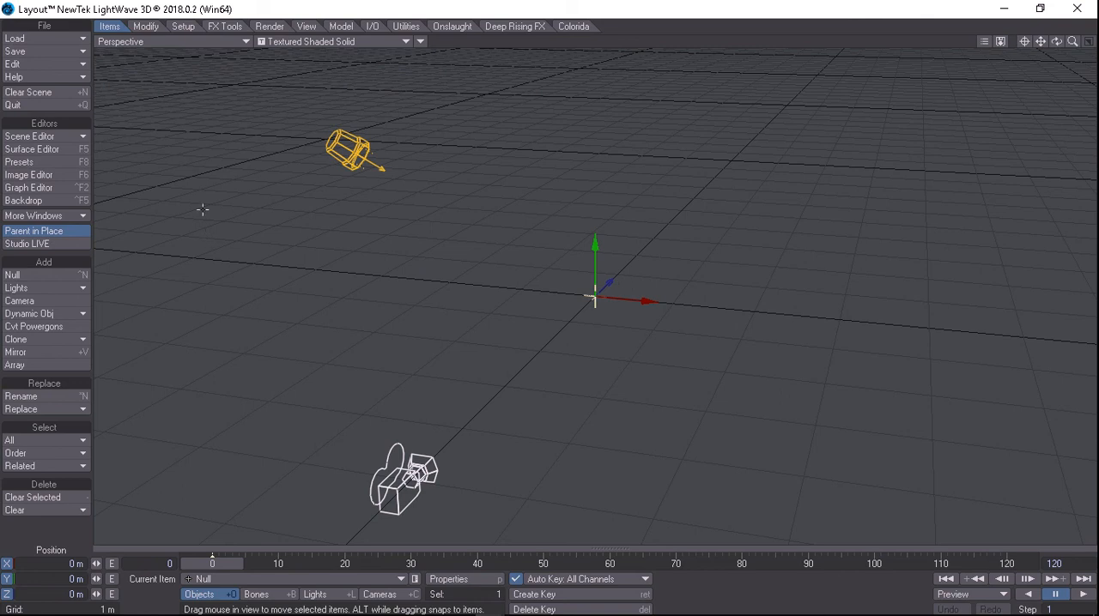
# Load the saved object plane.lwo into the scene
pyautogui.click(51, 38)
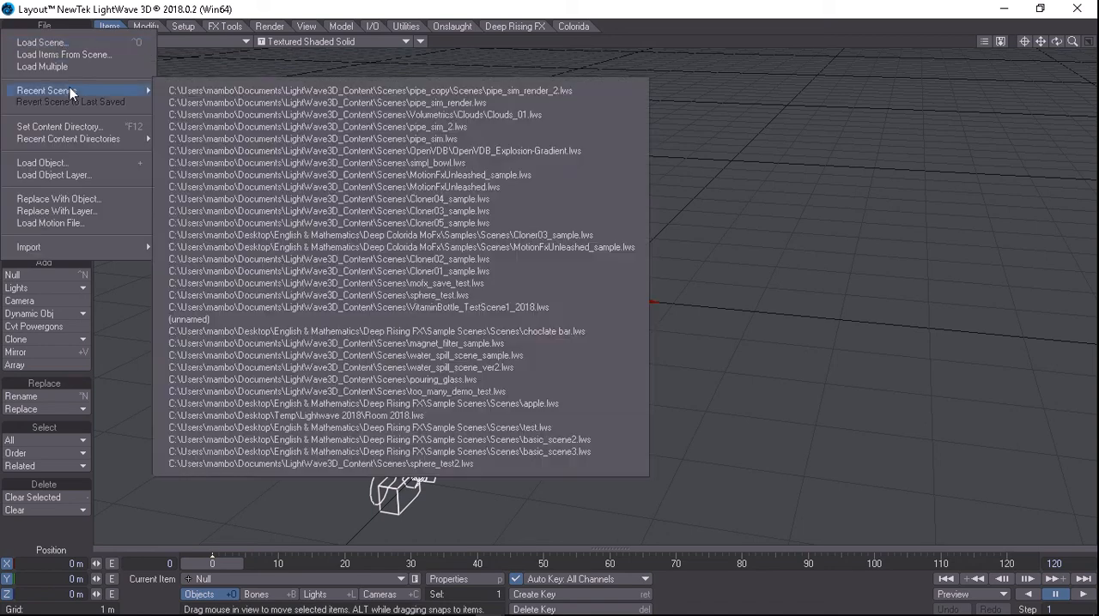
pyautogui.click(97, 165)
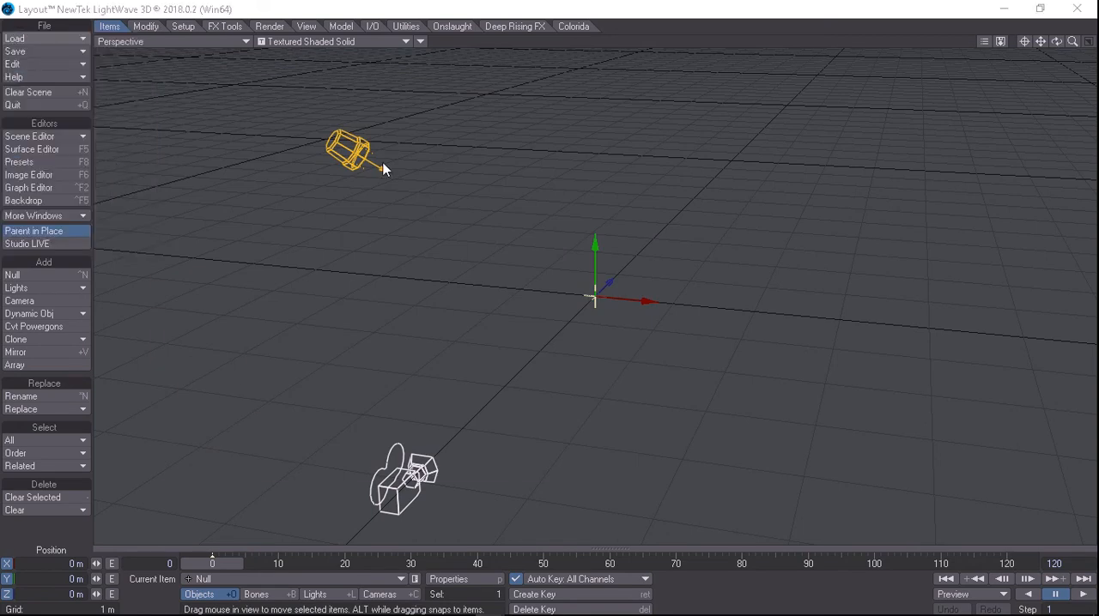
pyautogui.doubleClick(206, 249)
pyautogui.moveTo(1073, 41); pyautogui.dragTo(1090, 43)
# Set the plane's object replacement to Deep_Rising_Mesh_Sequencer in its object properties
pyautogui.click(469, 578)
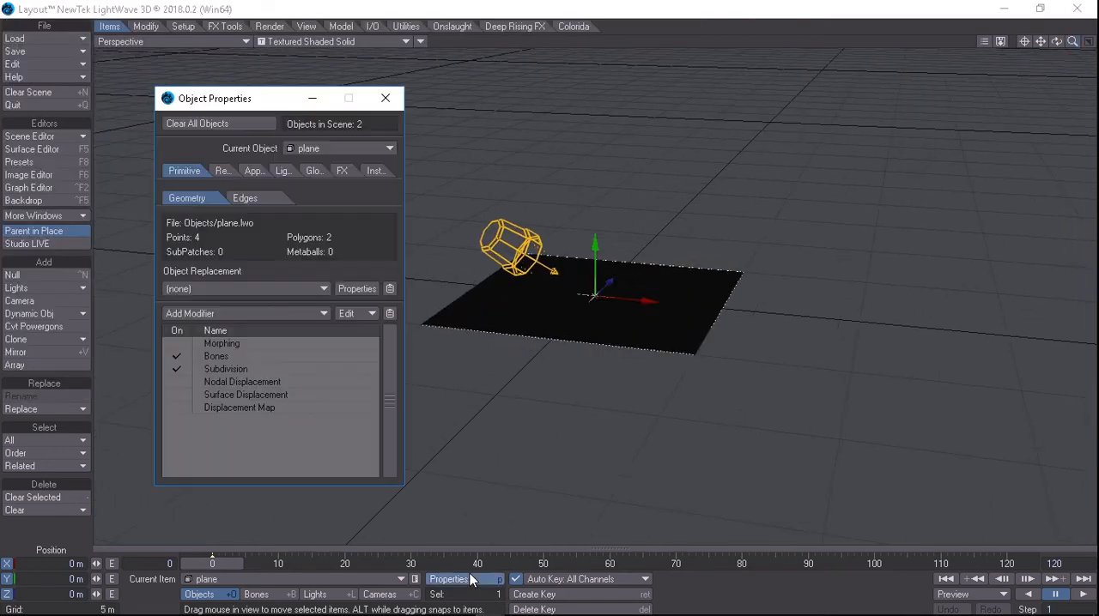
pyautogui.click(249, 288)
pyautogui.click(268, 301)
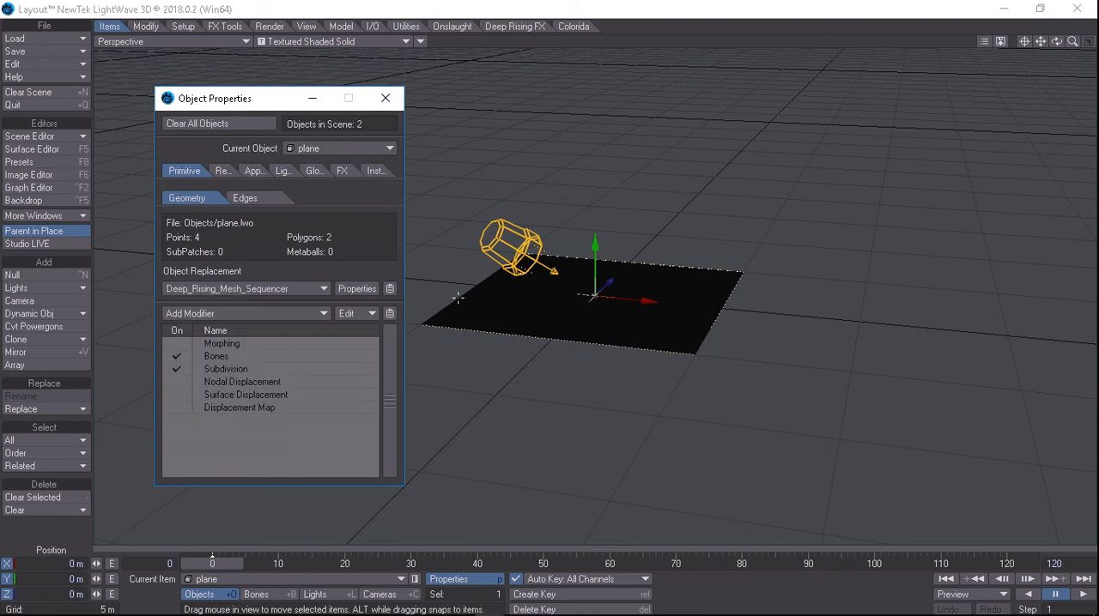
# Examine the surface name, surface library and file settings of the plane's mesh sequencer
pyautogui.click(359, 292)
pyautogui.moveTo(260, 74); pyautogui.dragTo(279, 239)
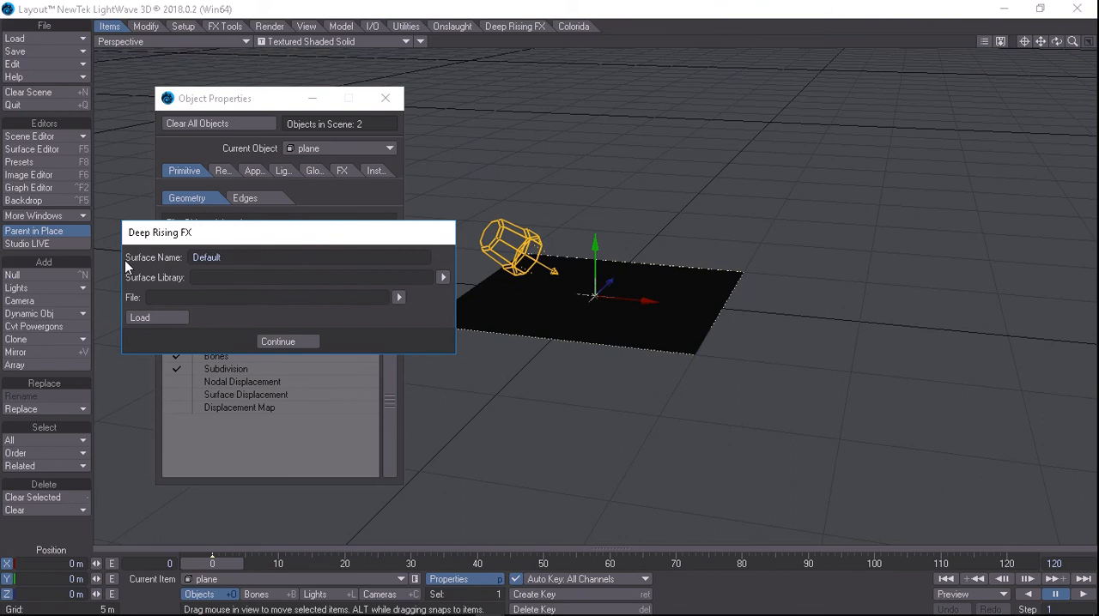
pyautogui.moveTo(248, 238); pyautogui.dragTo(312, 227)
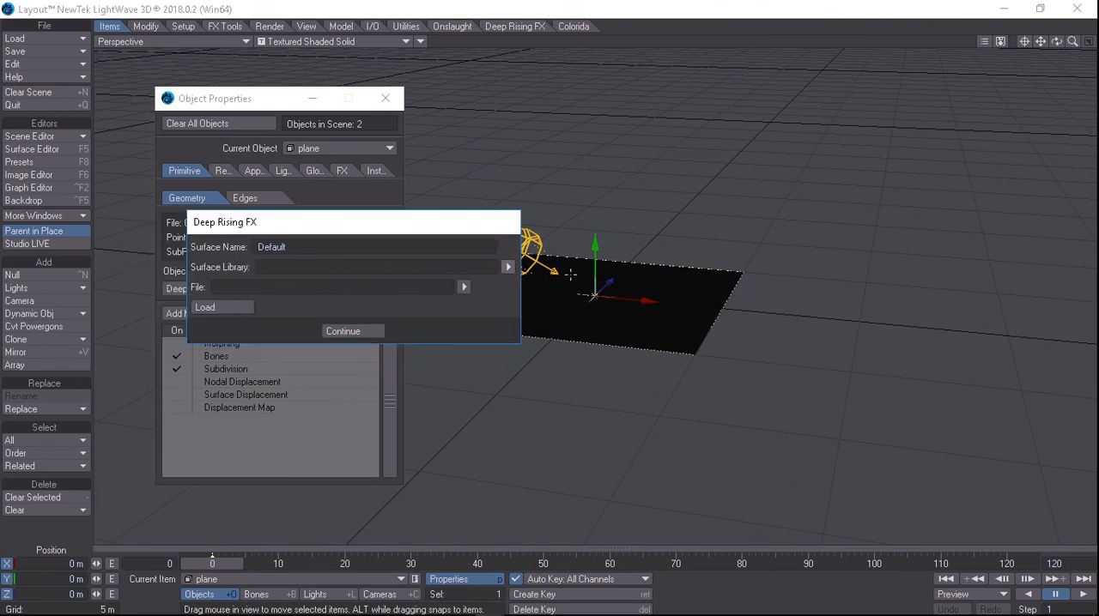
pyautogui.click(36, 154)
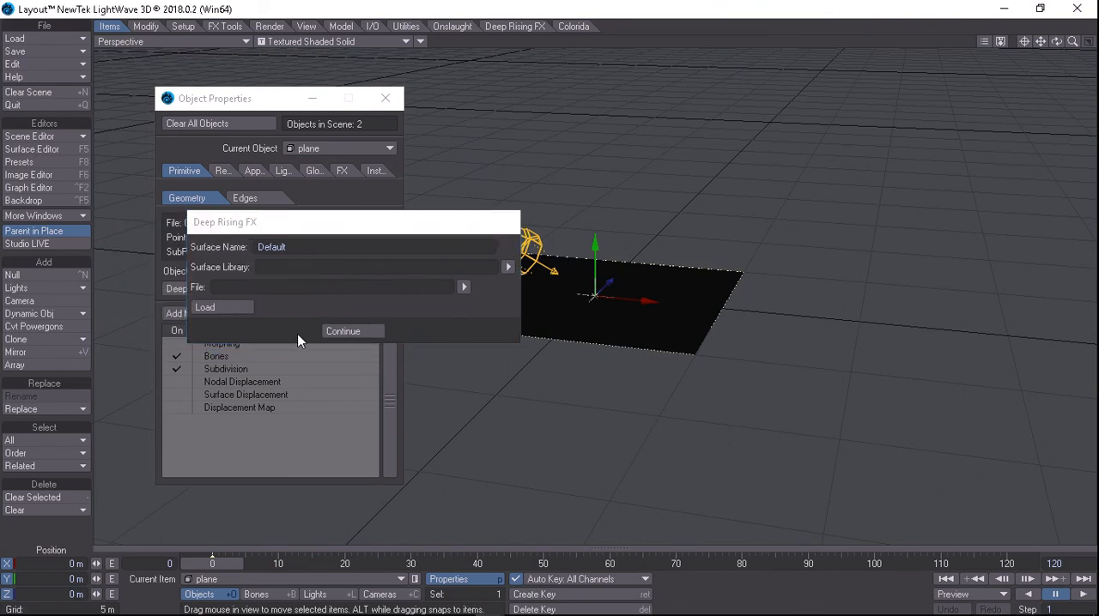
pyautogui.click(344, 332)
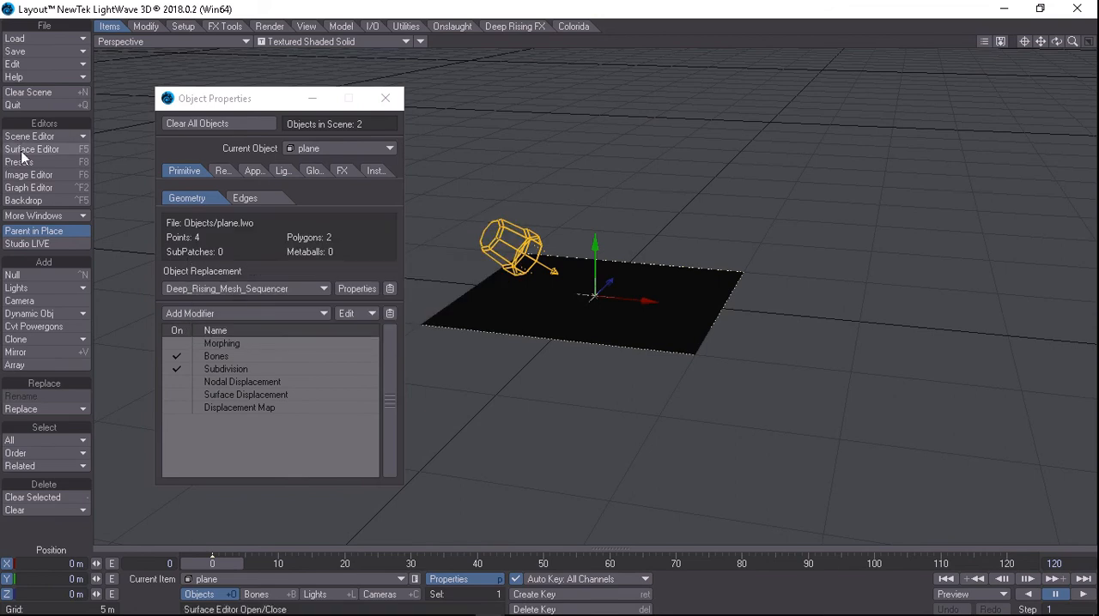
# Examine the plane's surface list and material in the Surface Editor
pyautogui.click(25, 149)
pyautogui.moveTo(669, 69); pyautogui.dragTo(794, 55)
pyautogui.click(718, 188)
pyautogui.click(718, 188)
pyautogui.moveTo(775, 172)
pyautogui.mouseDown()
pyautogui.moveTo(824, 173)
pyautogui.moveTo(788, 175)
pyautogui.mouseUp()
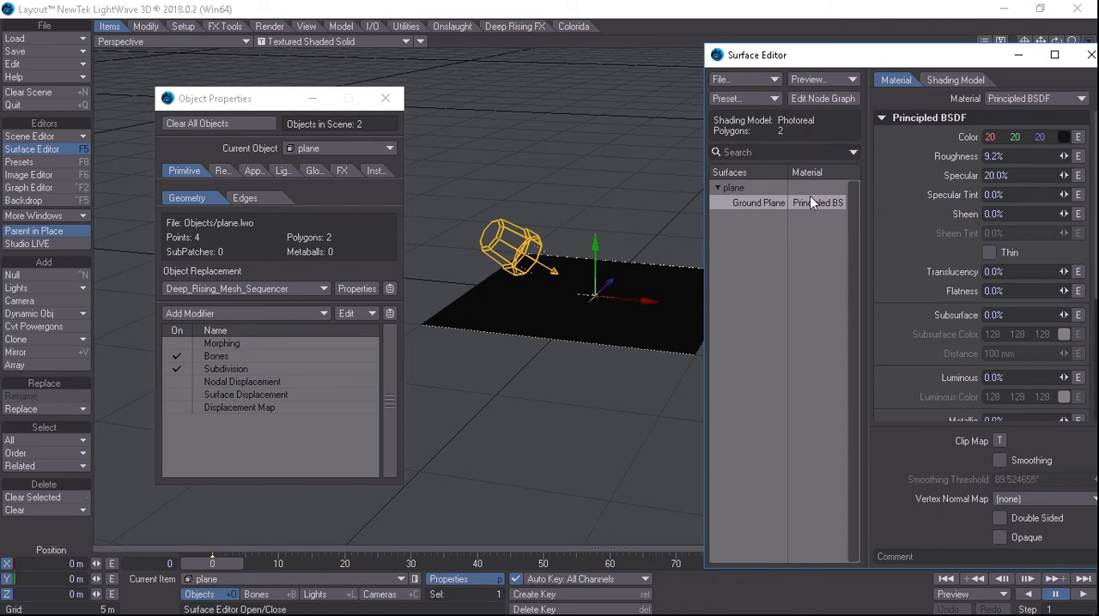
pyautogui.moveTo(929, 62); pyautogui.dragTo(427, 107)
pyautogui.moveTo(313, 101); pyautogui.dragTo(743, 86)
pyautogui.click(1026, 82)
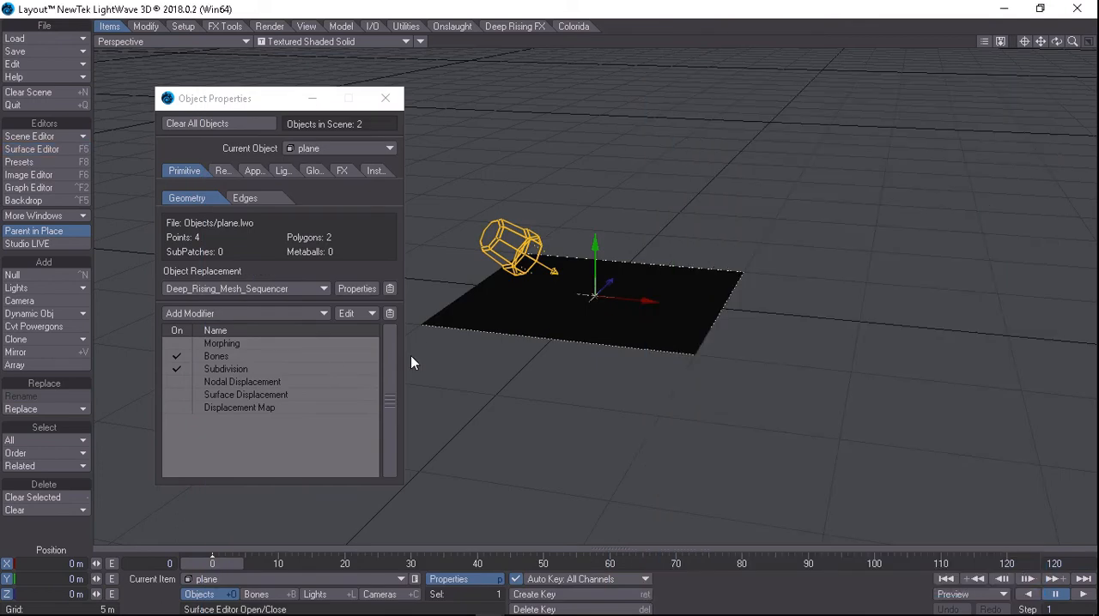
# Open the mesh sequencer's settings and browse the Surfaces folder for a surface library without choosing one
pyautogui.click(352, 288)
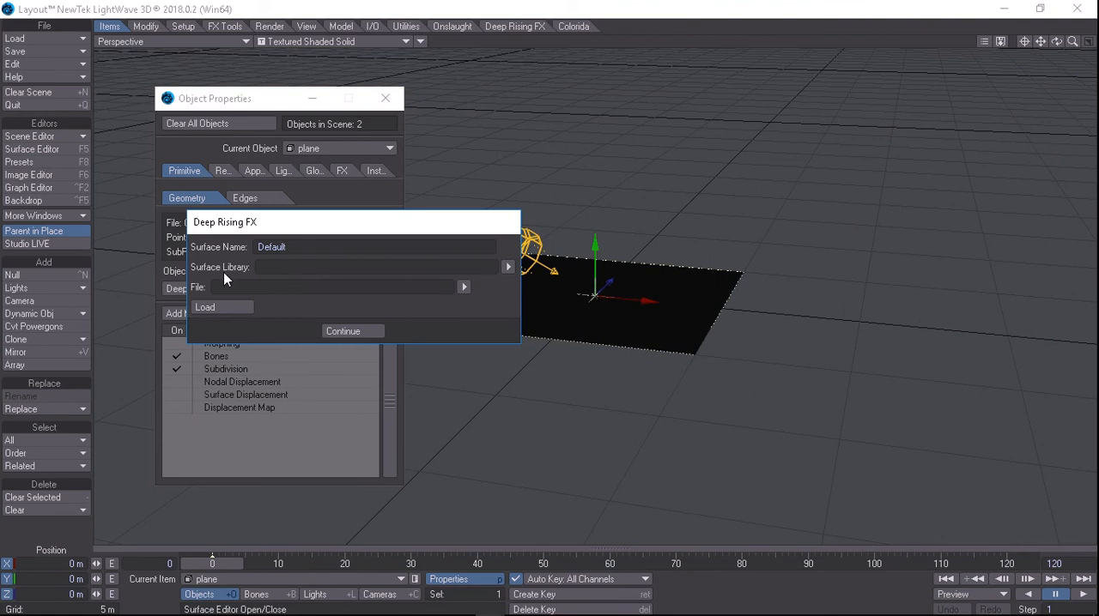
pyautogui.click(507, 267)
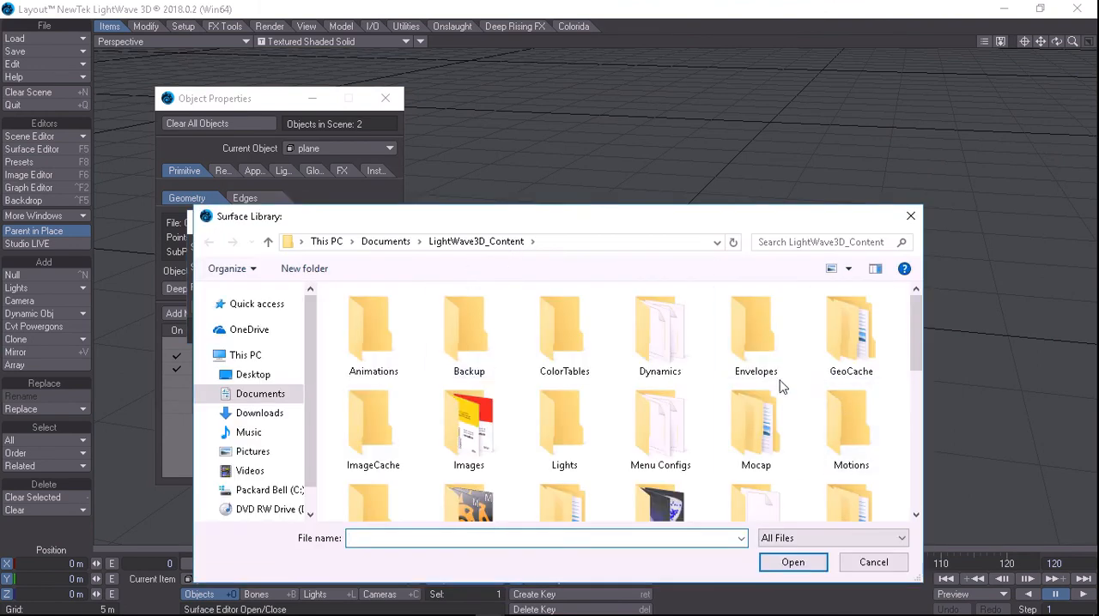
pyautogui.click(452, 422)
pyautogui.press('s')
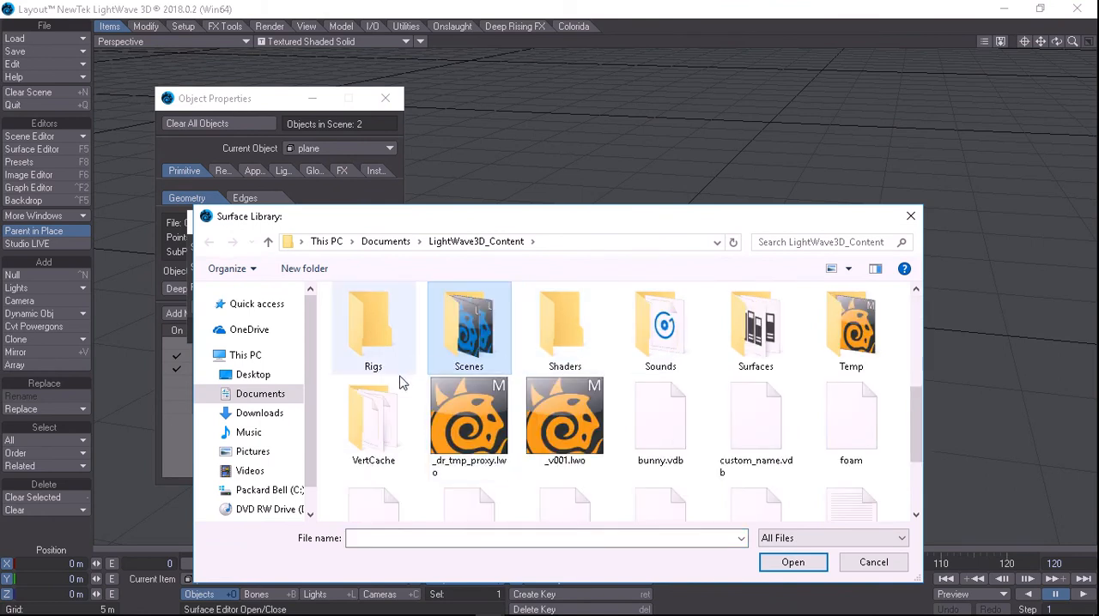
pyautogui.doubleClick(745, 348)
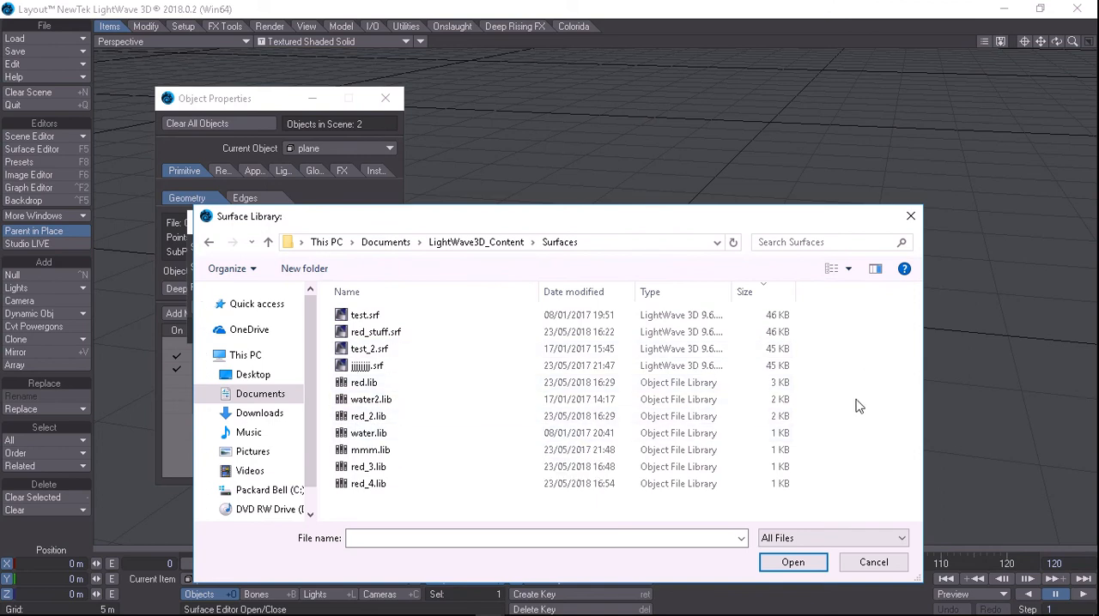
pyautogui.click(882, 562)
pyautogui.click(464, 288)
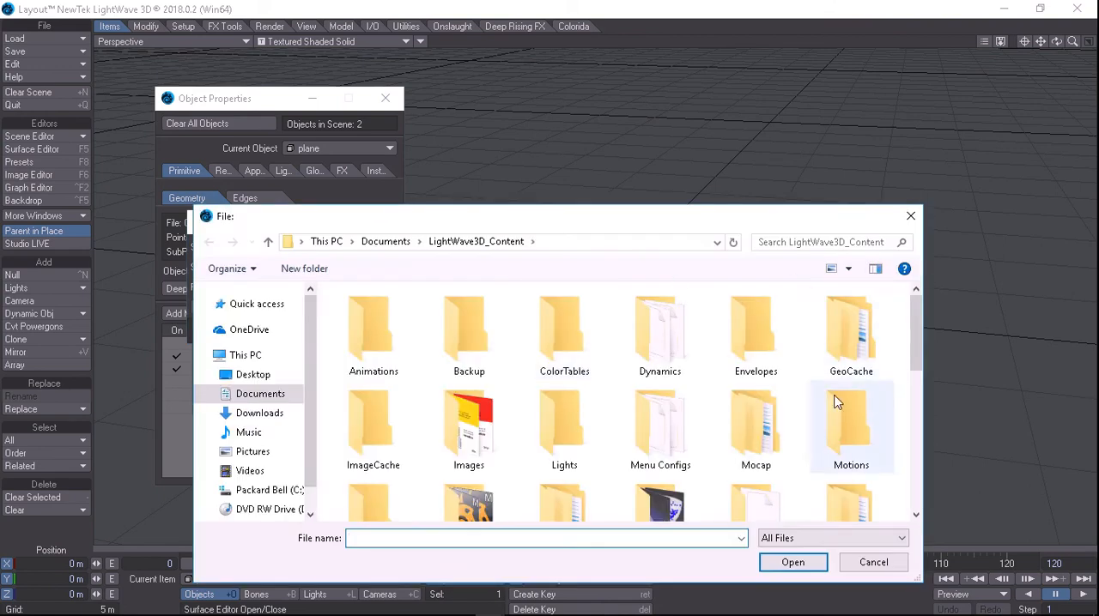
pyautogui.doubleClick(852, 373)
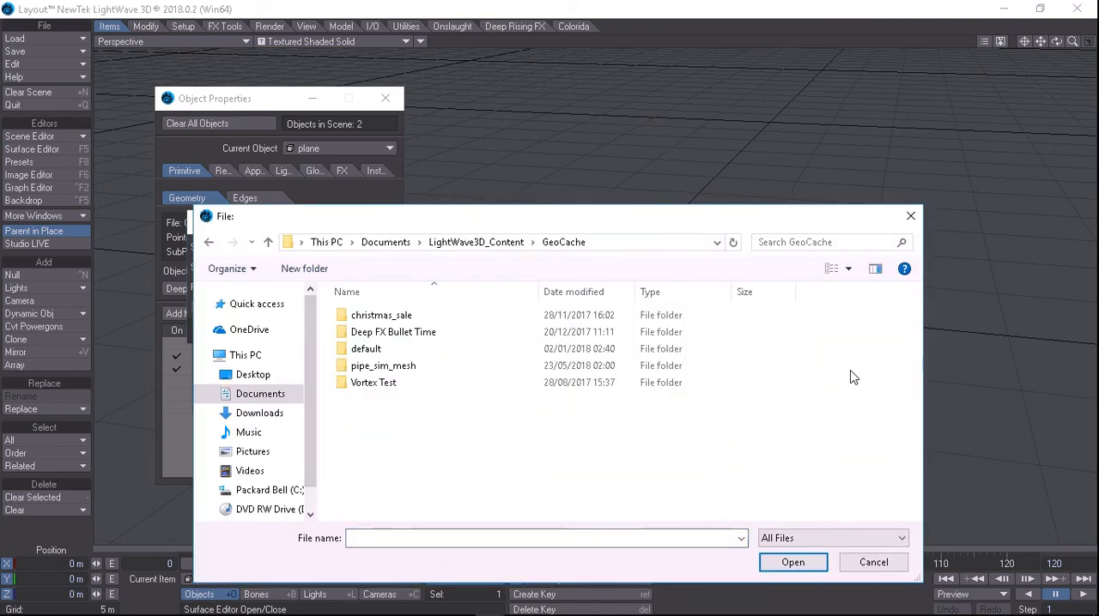
pyautogui.click(382, 320)
pyautogui.doubleClick(383, 319)
pyautogui.moveTo(441, 223); pyautogui.dragTo(460, 130)
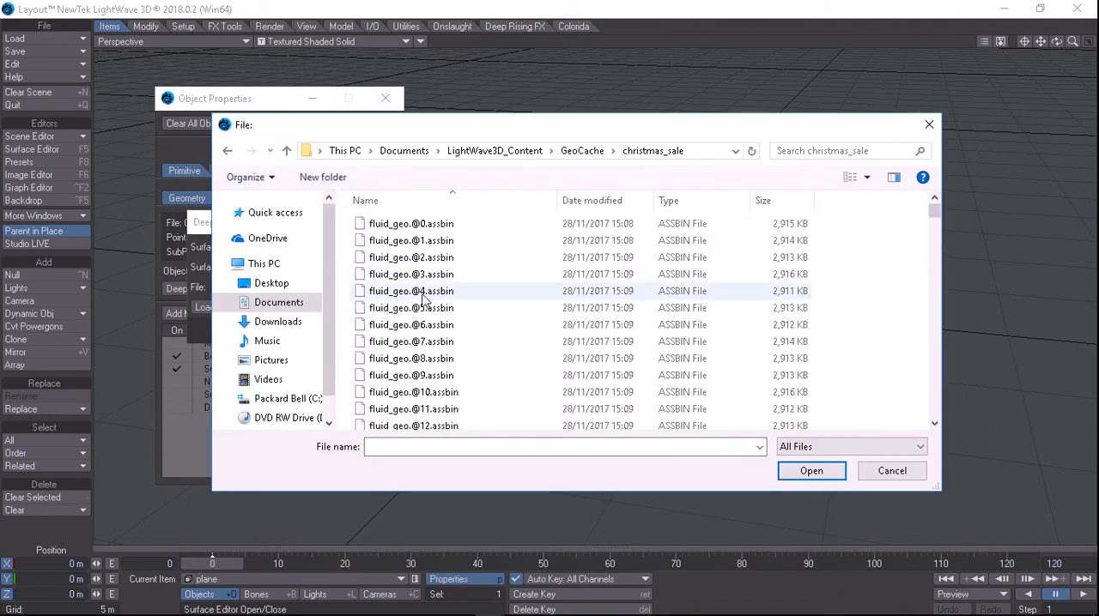
pyautogui.click(383, 225)
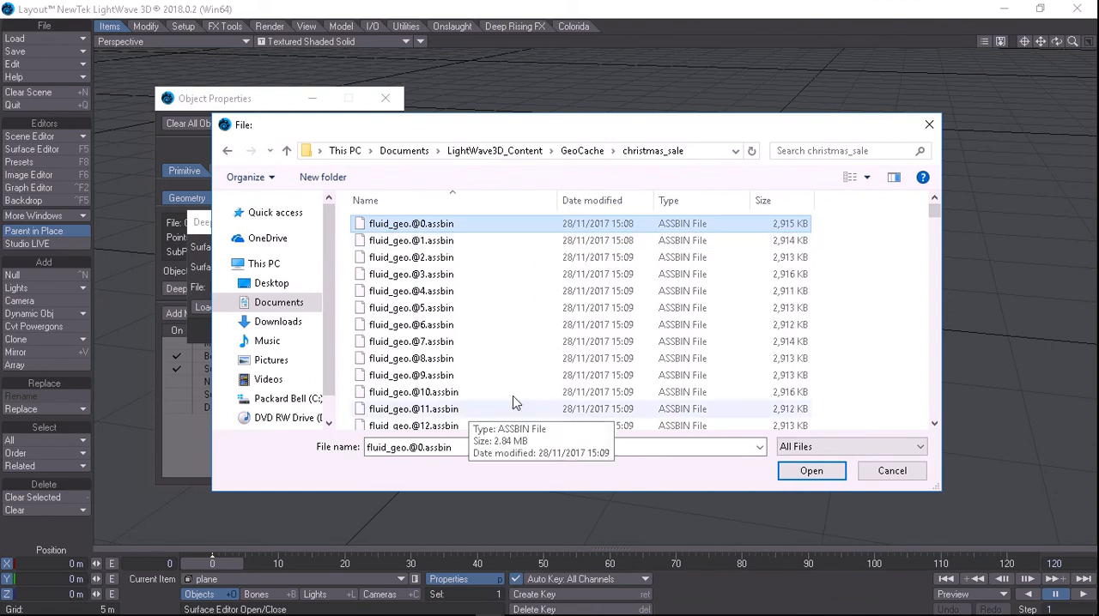
pyautogui.moveTo(935, 214)
pyautogui.mouseDown()
pyautogui.moveTo(937, 411)
pyautogui.moveTo(919, 275)
pyautogui.moveTo(932, 213)
pyautogui.mouseUp()
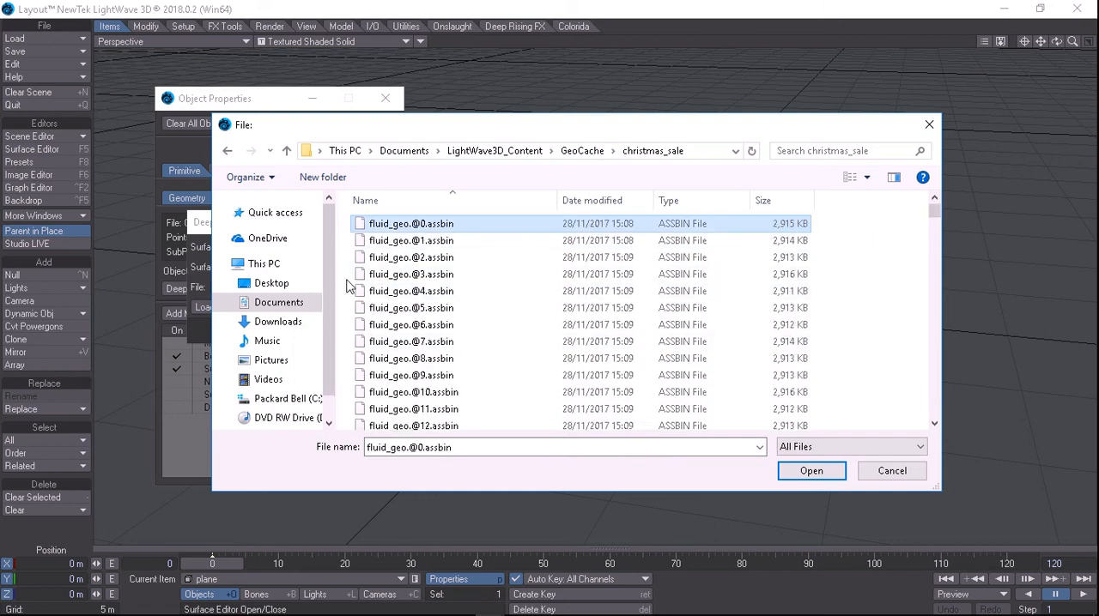
pyautogui.click(421, 293)
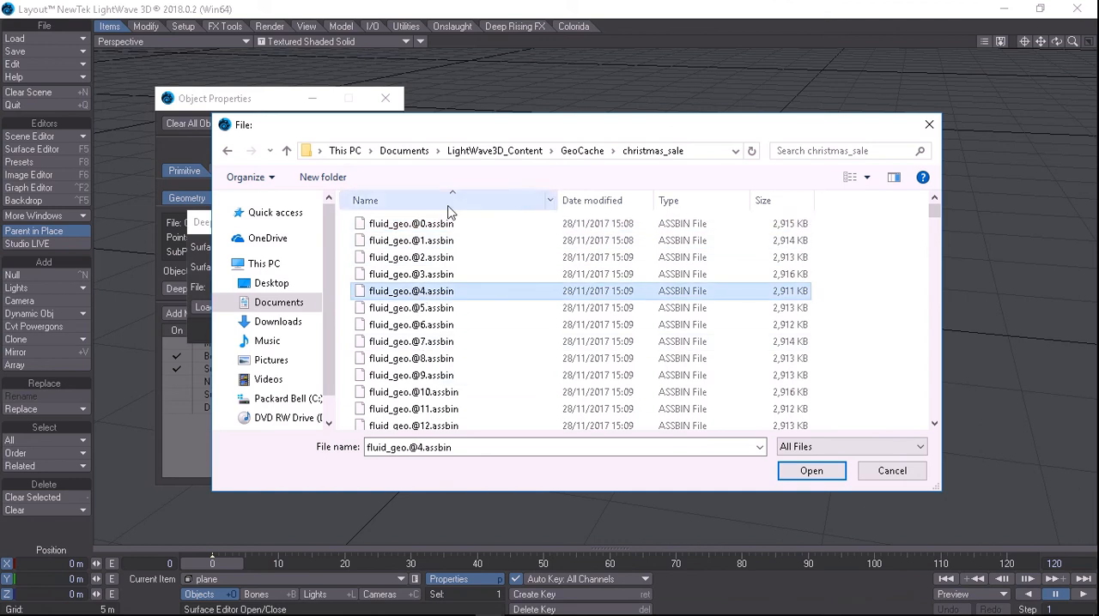
pyautogui.doubleClick(445, 225)
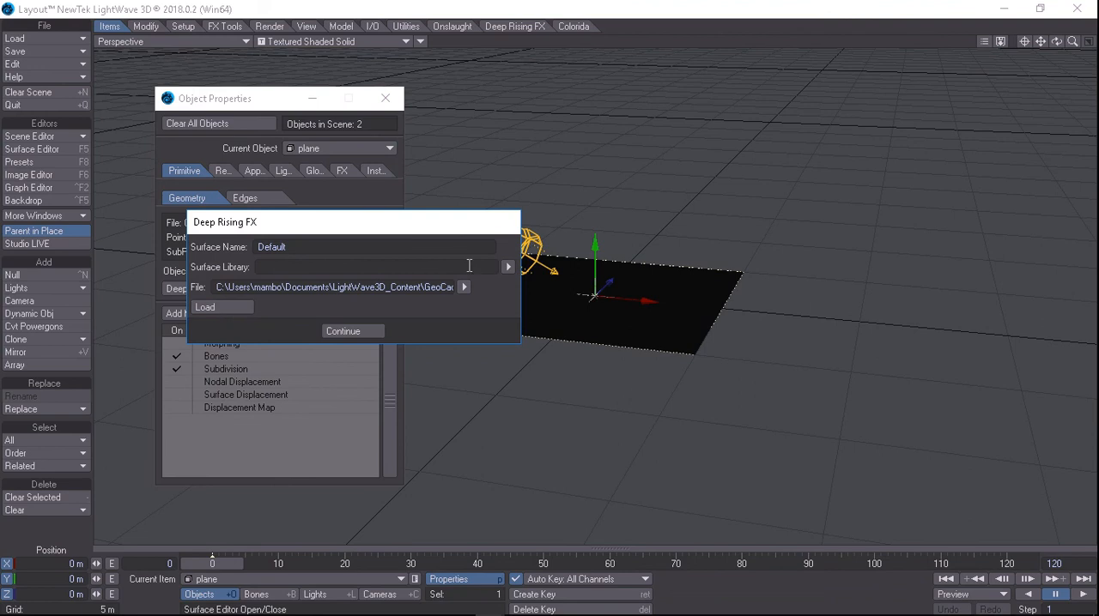
pyautogui.click(364, 332)
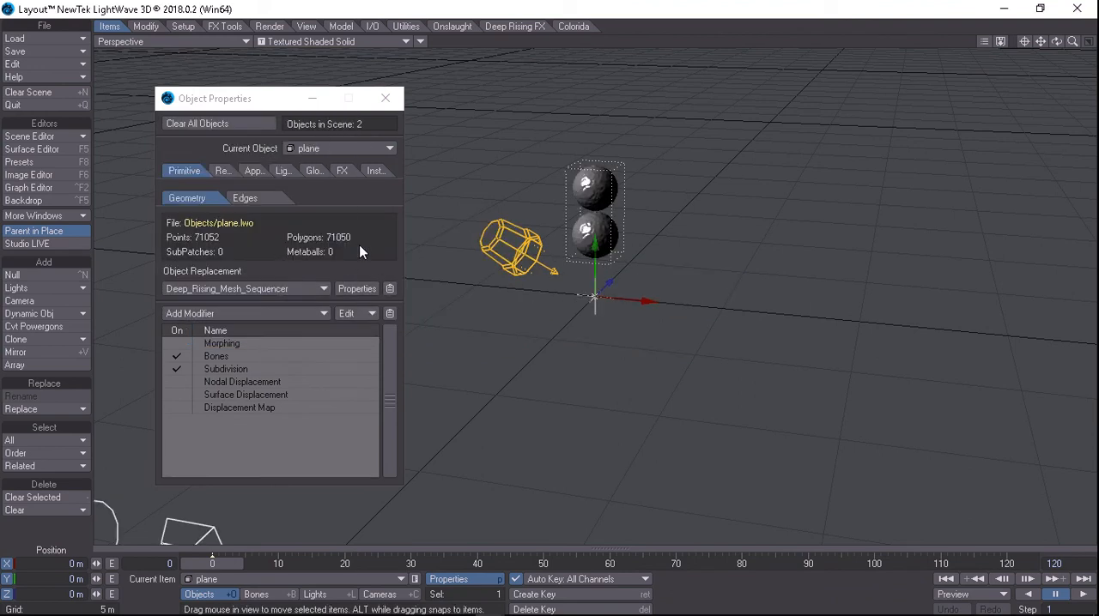
# Set the scene's end frame to 225
pyautogui.moveTo(1072, 41); pyautogui.dragTo(1063, 139)
pyautogui.click(1053, 563)
pyautogui.write('225')
pyautogui.press('Return')
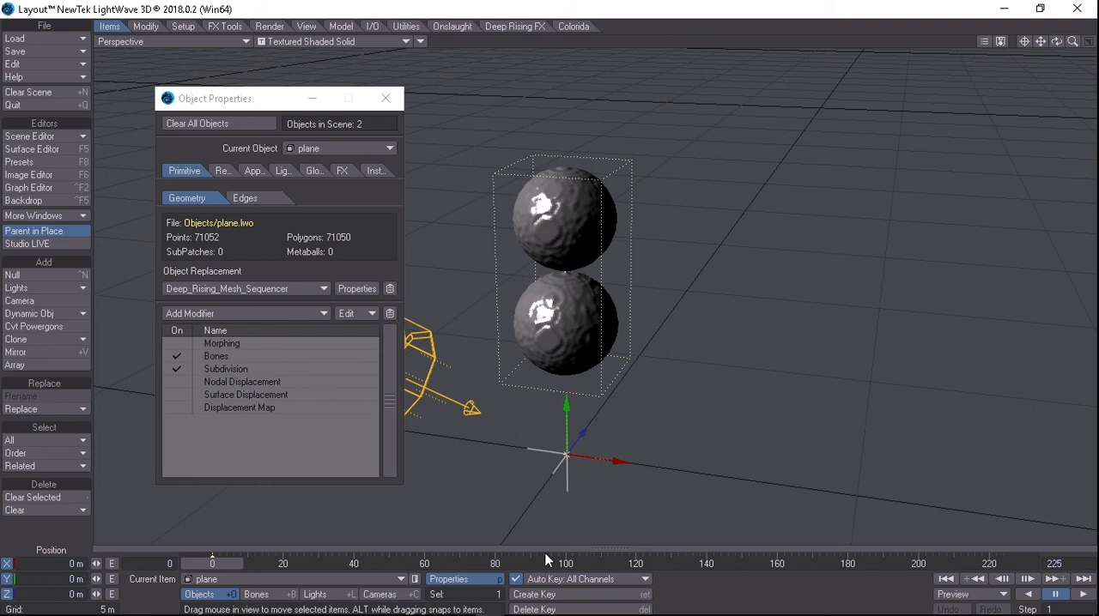
# Move through the timeline to frame 174 and inspect the fluid mesh in the perspective view
pyautogui.click(546, 560)
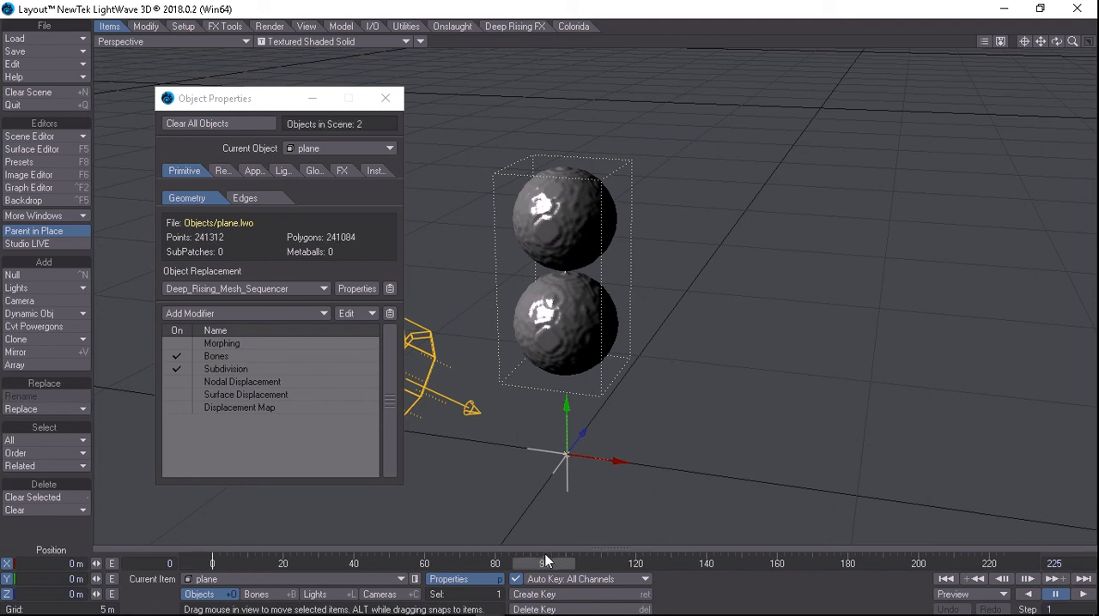
pyautogui.click(827, 562)
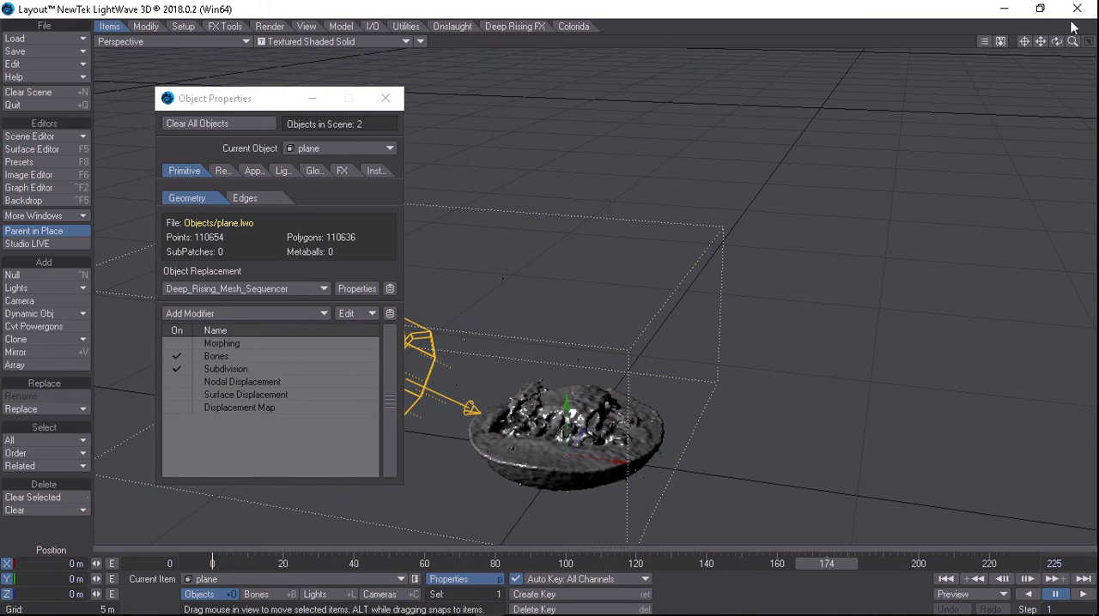
pyautogui.scroll(3, 502, 286)
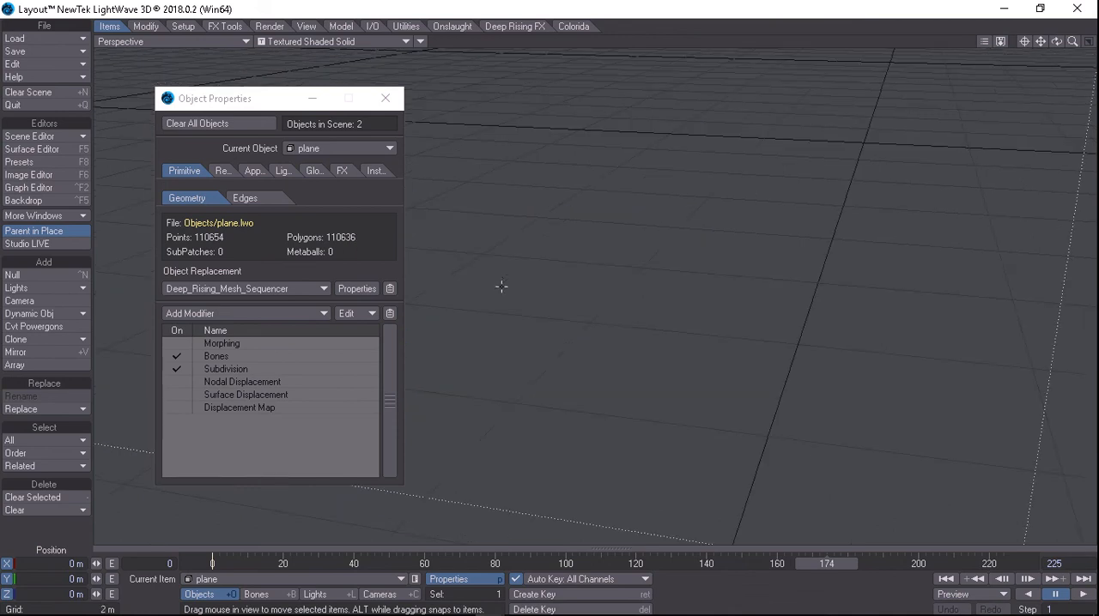
pyautogui.moveTo(1072, 41); pyautogui.dragTo(886, 55)
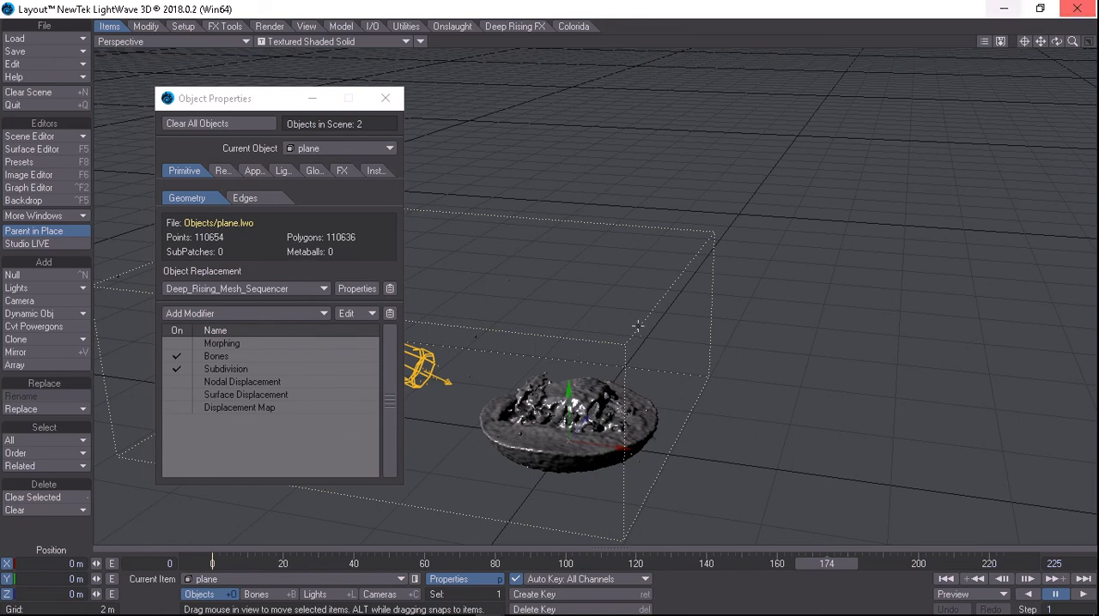
# Play the fluid mesh animation preview at x1 speed with the Object Properties window moved out of the way
pyautogui.moveTo(633, 613)
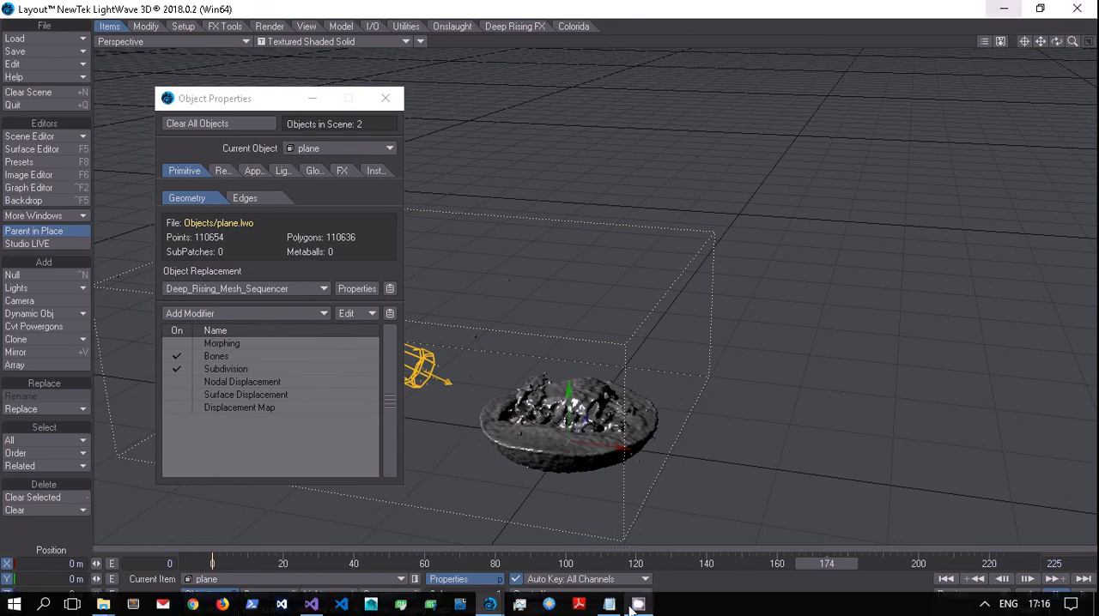
pyautogui.moveTo(489, 604)
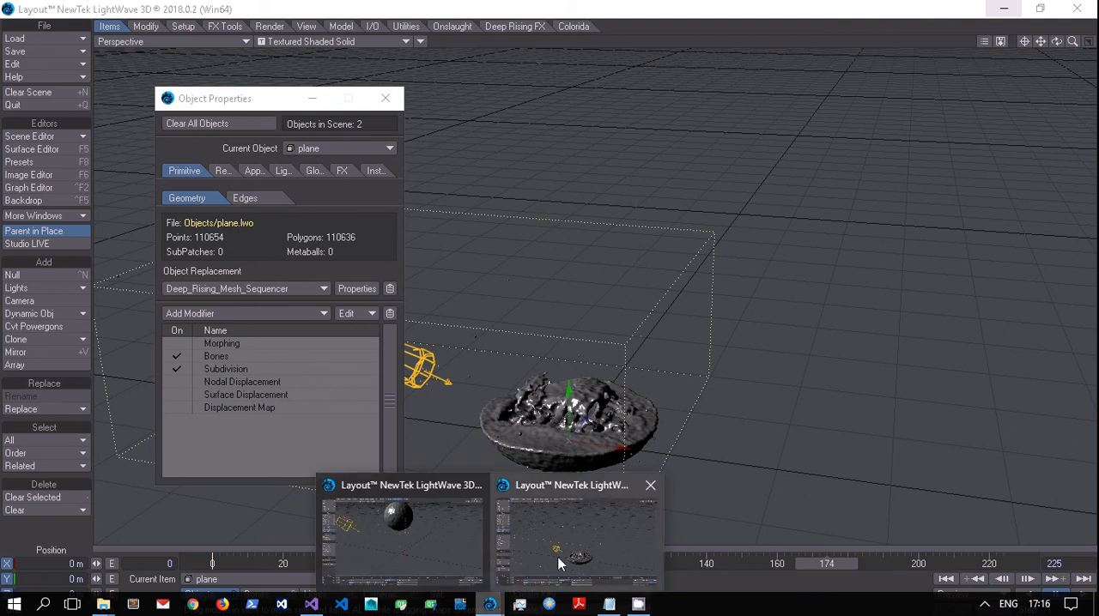
pyautogui.click(457, 558)
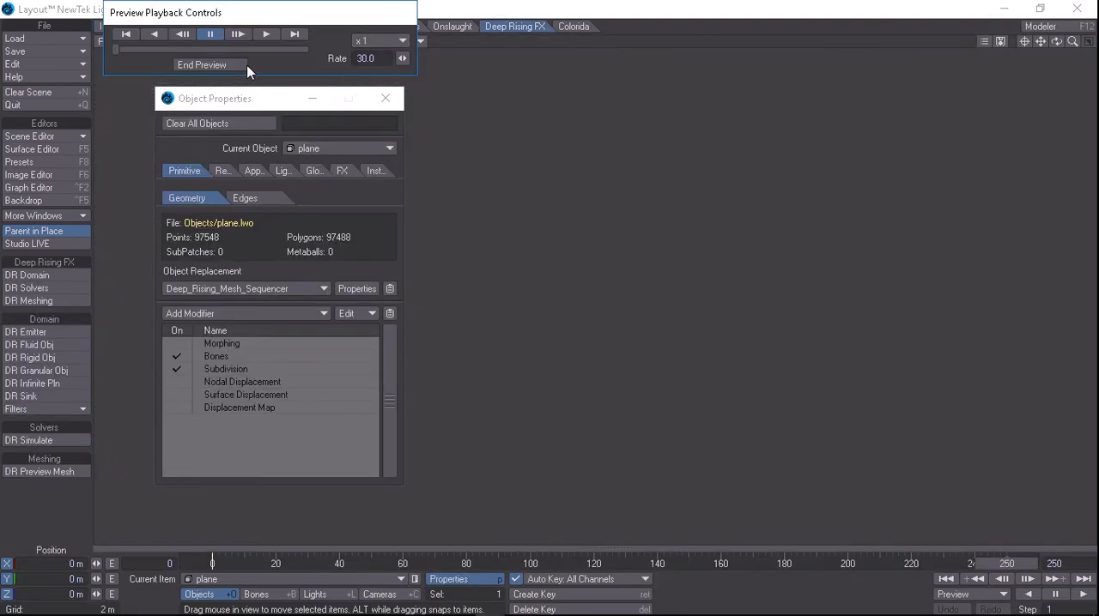
pyautogui.click(267, 33)
pyautogui.moveTo(259, 103); pyautogui.dragTo(172, 111)
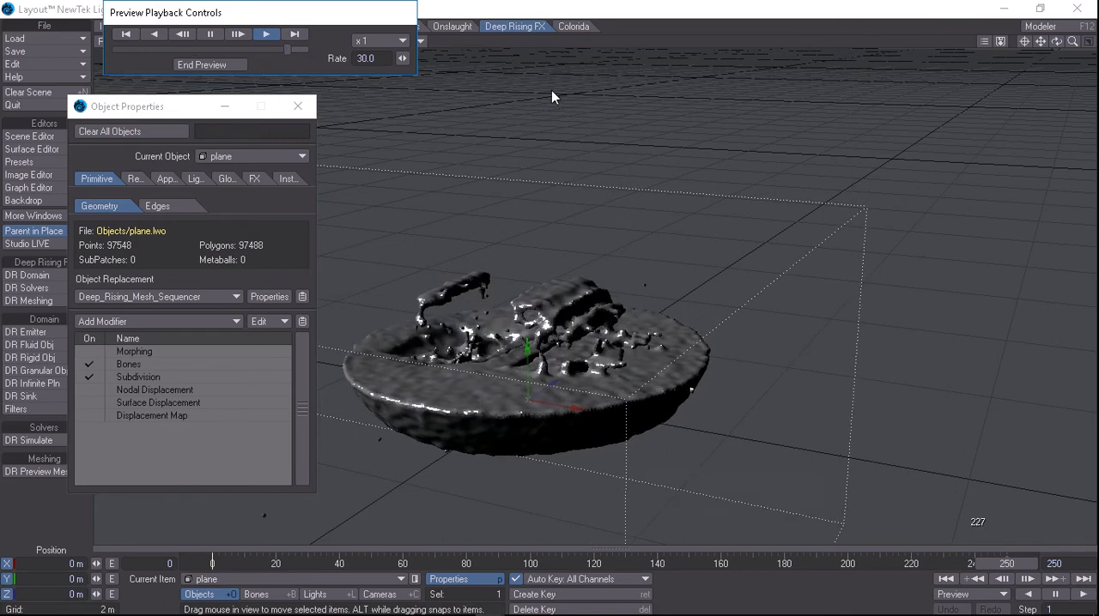
# End the animation preview and frame the fluid mesh more closely in the perspective view
pyautogui.click(210, 36)
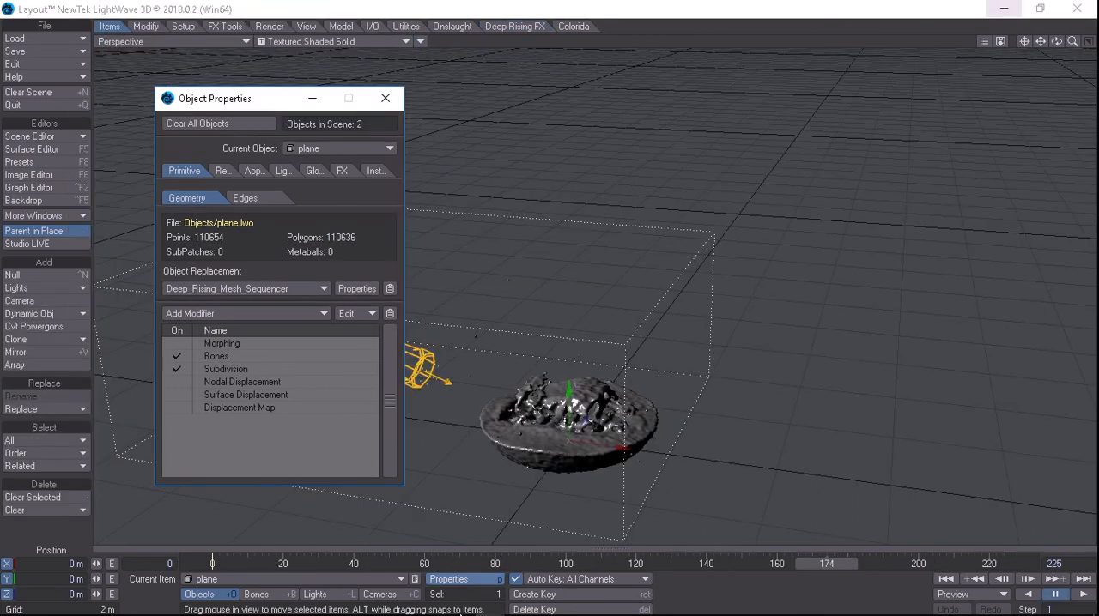
pyautogui.click(1040, 43)
pyautogui.moveTo(1040, 48); pyautogui.dragTo(1078, 7)
pyautogui.moveTo(1073, 43); pyautogui.dragTo(1053, 20)
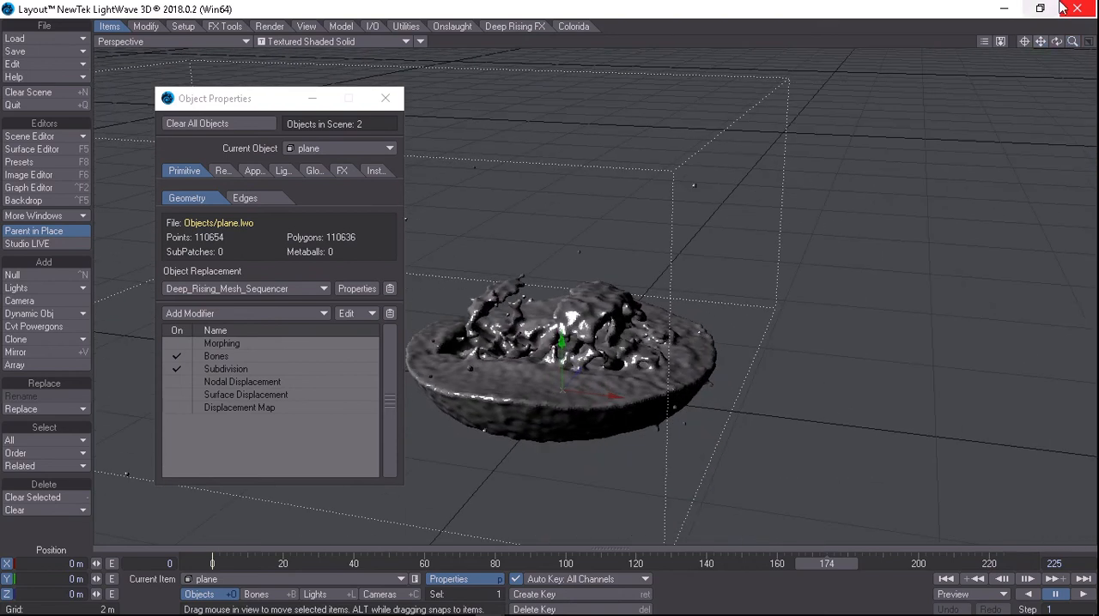
# Check the plane's Default surface in the Surface Editor and close the editor
pyautogui.click(58, 150)
pyautogui.click(697, 232)
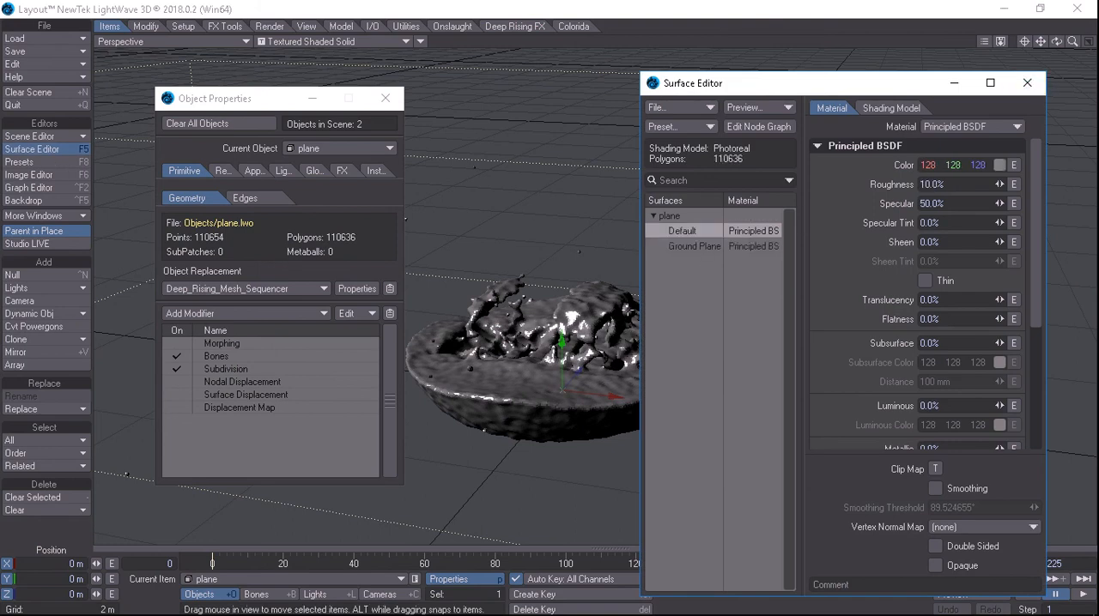
pyautogui.click(1027, 83)
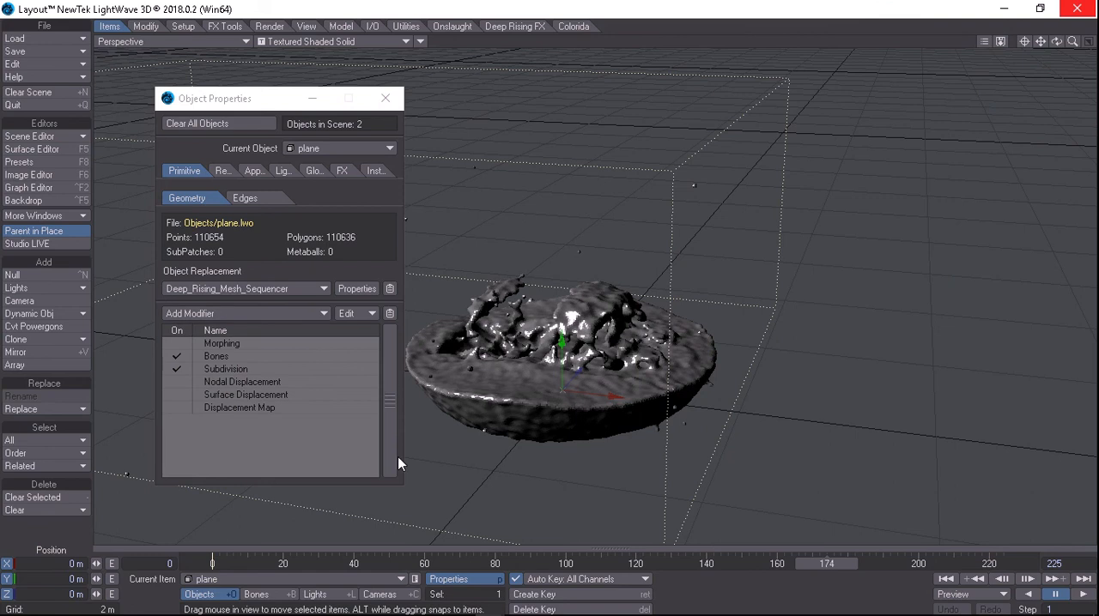
# Set the mesh sequencer's surface library to a saved surface file from the Surfaces content folder and accept the settings
pyautogui.click(356, 289)
pyautogui.click(507, 267)
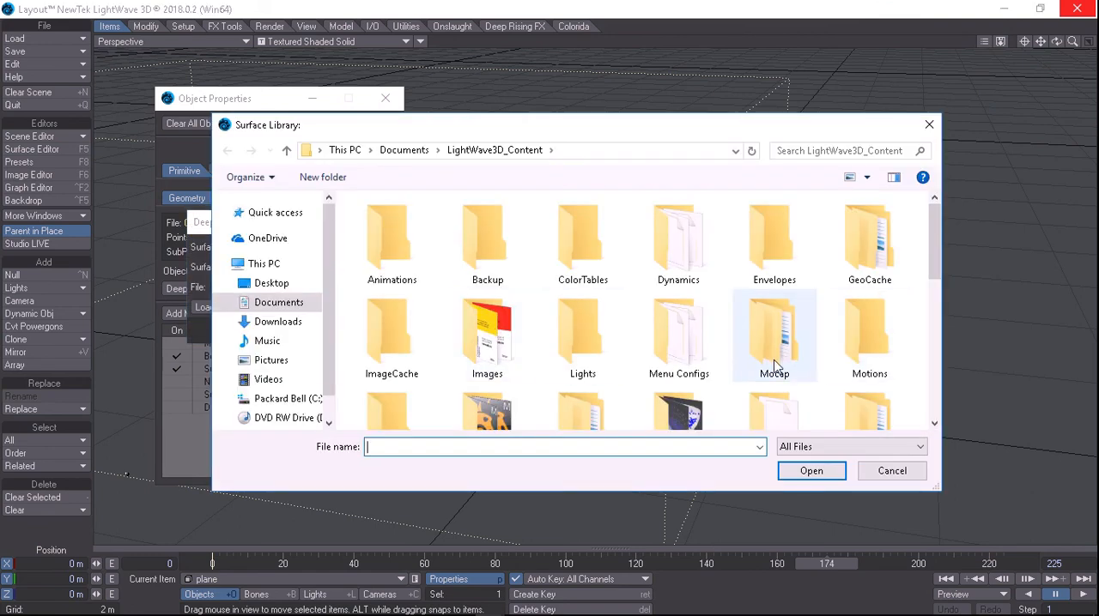
pyautogui.scroll(-3, 775, 363)
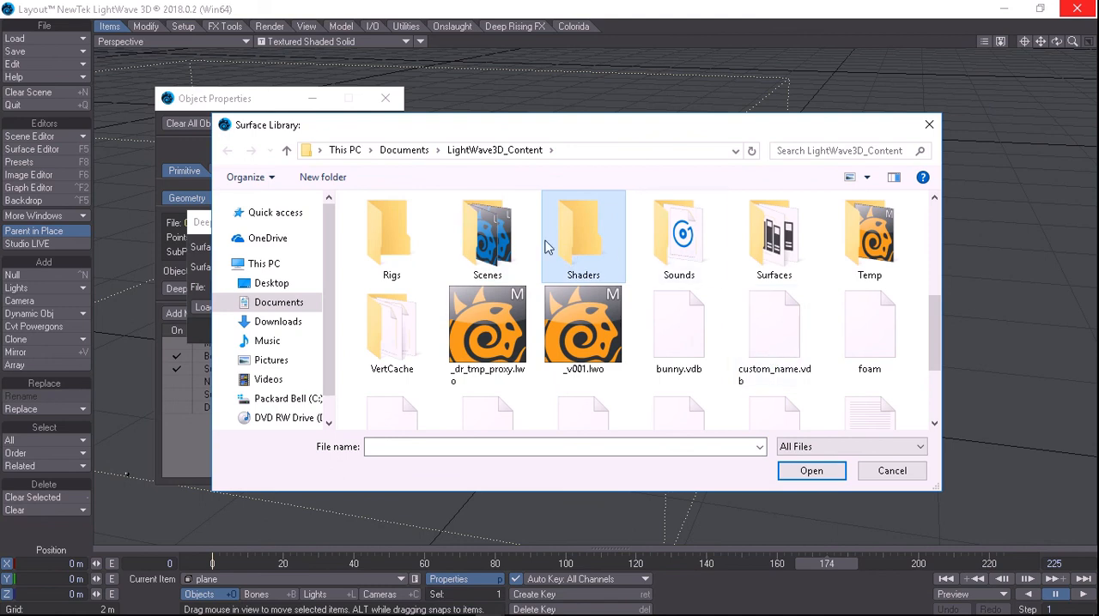
pyautogui.doubleClick(775, 255)
pyautogui.doubleClick(442, 323)
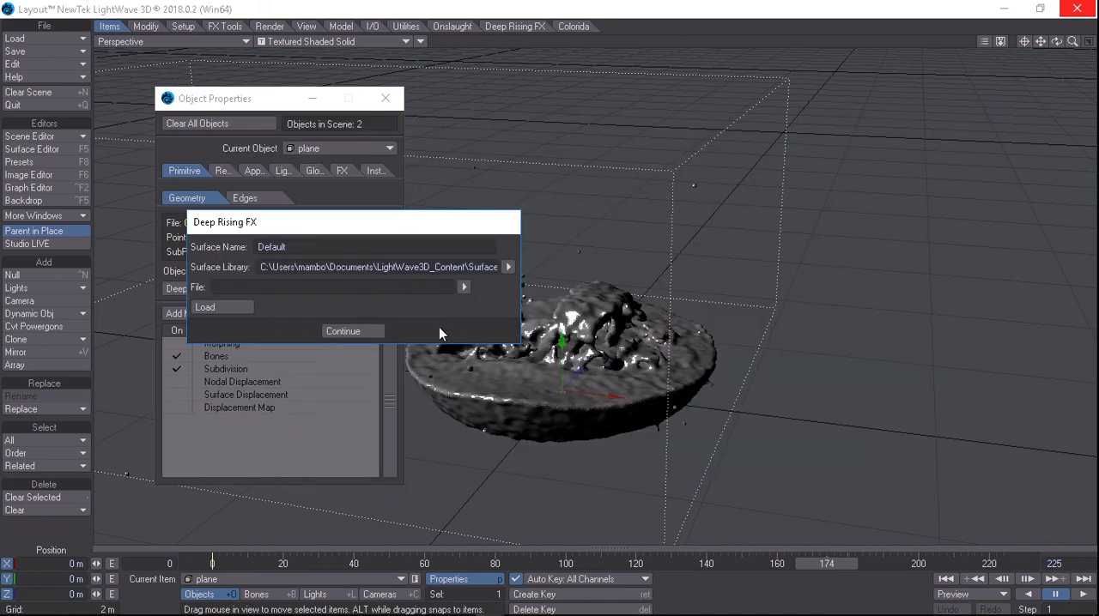
pyautogui.click(327, 331)
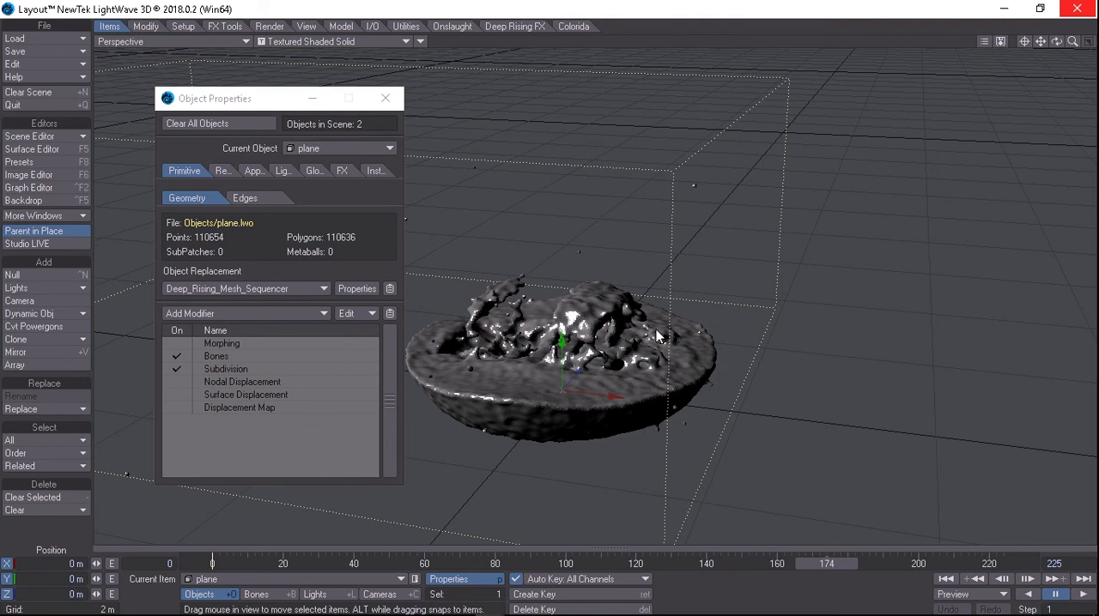
# Go to frame 97 and render the fluid mesh with VPR in the perspective view, moving the Object Properties window clear of it
pyautogui.click(553, 558)
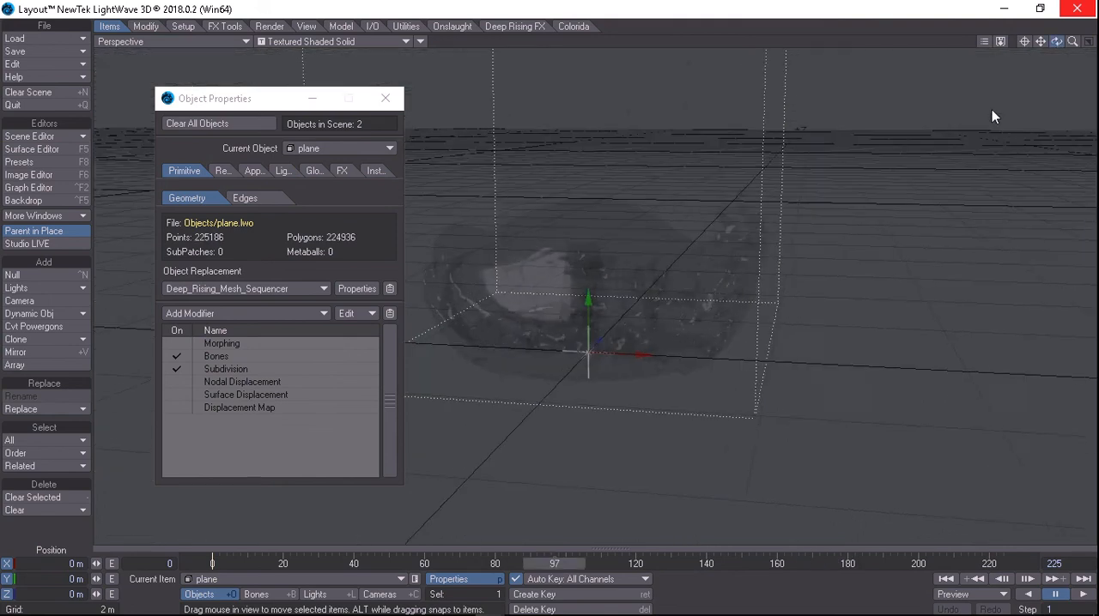
pyautogui.click(390, 41)
pyautogui.click(393, 112)
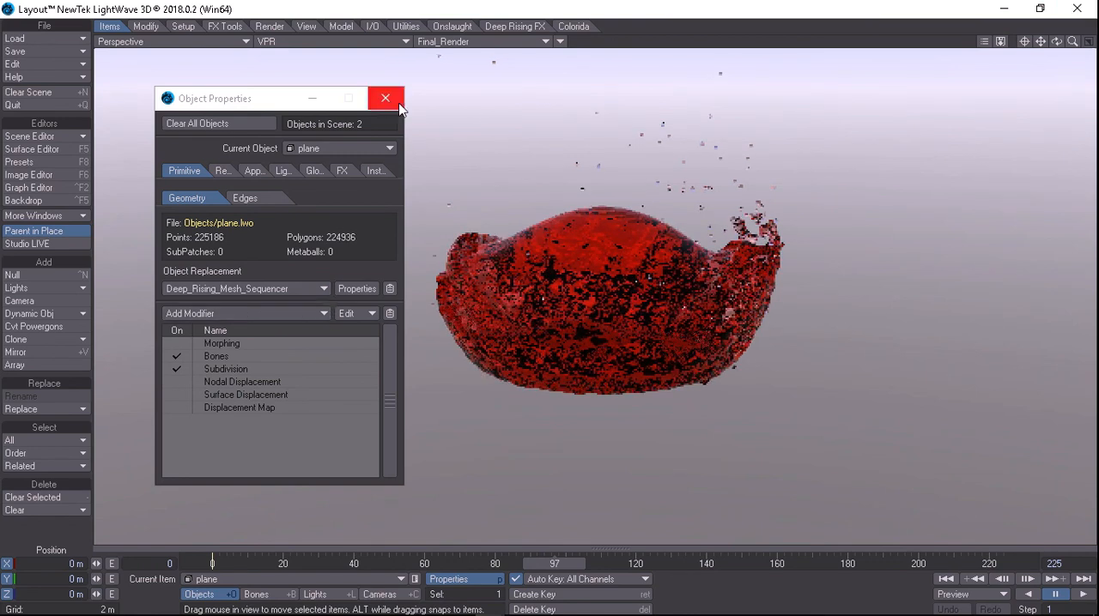
pyautogui.moveTo(1061, 45)
pyautogui.mouseDown()
pyautogui.moveTo(1049, 61)
pyautogui.moveTo(1069, 26)
pyautogui.mouseUp()
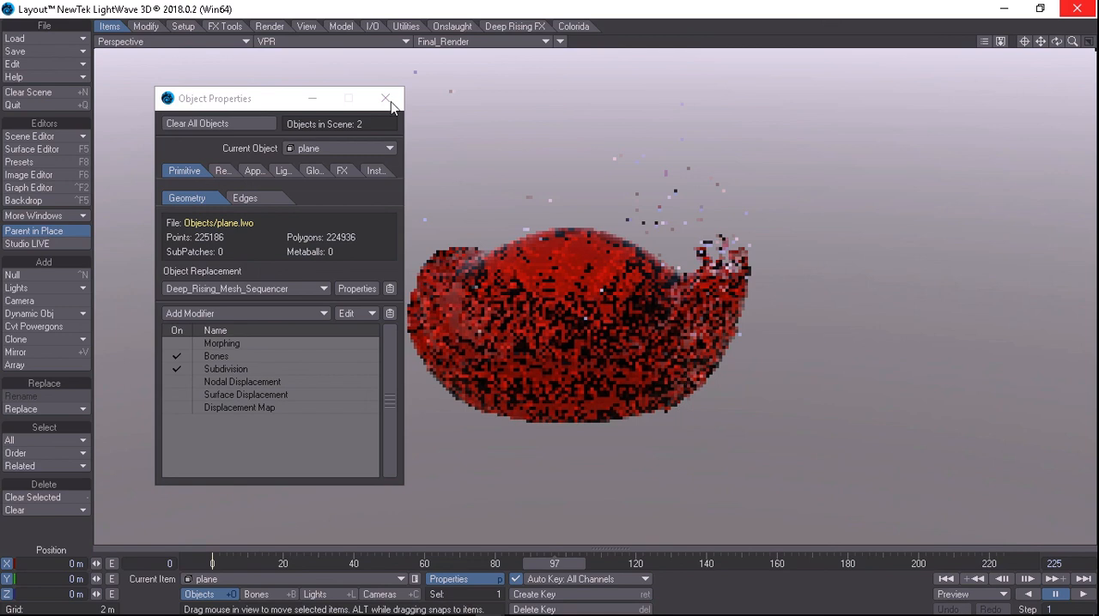
pyautogui.moveTo(268, 101); pyautogui.dragTo(164, 170)
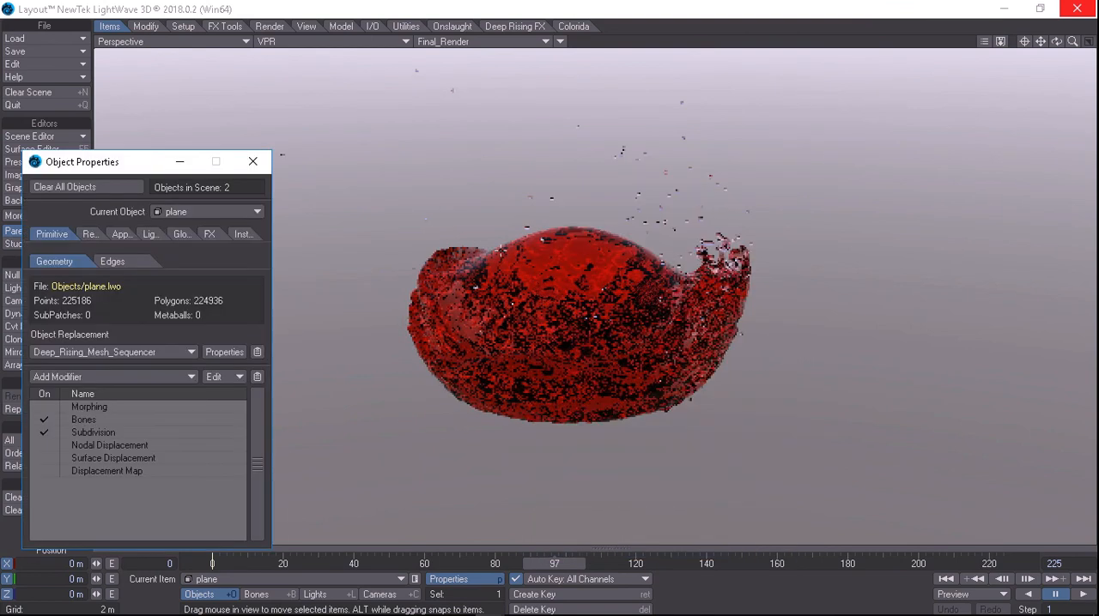